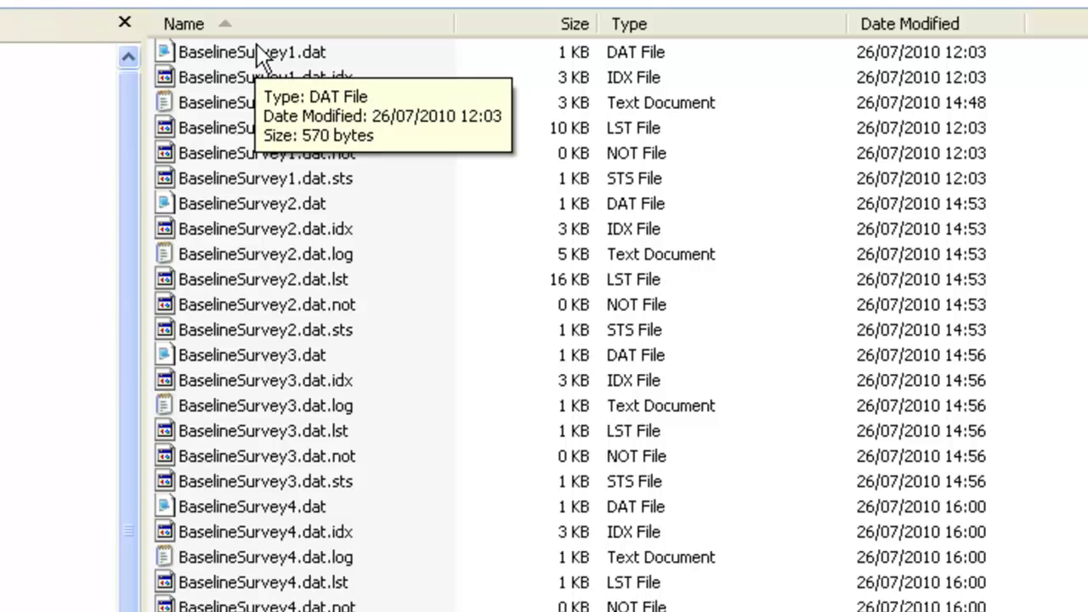
Start the Concatenate Data tool and set its output file to BaselineSurveyMerged.dat in the BaselineSurvey folder
double_click(259, 54)
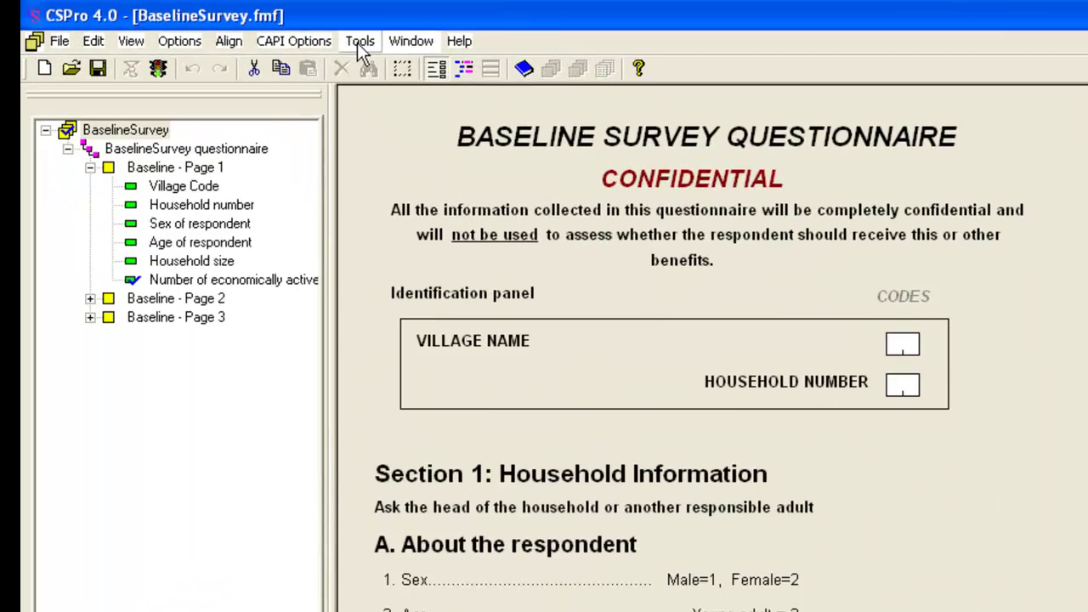
left_click(372, 48)
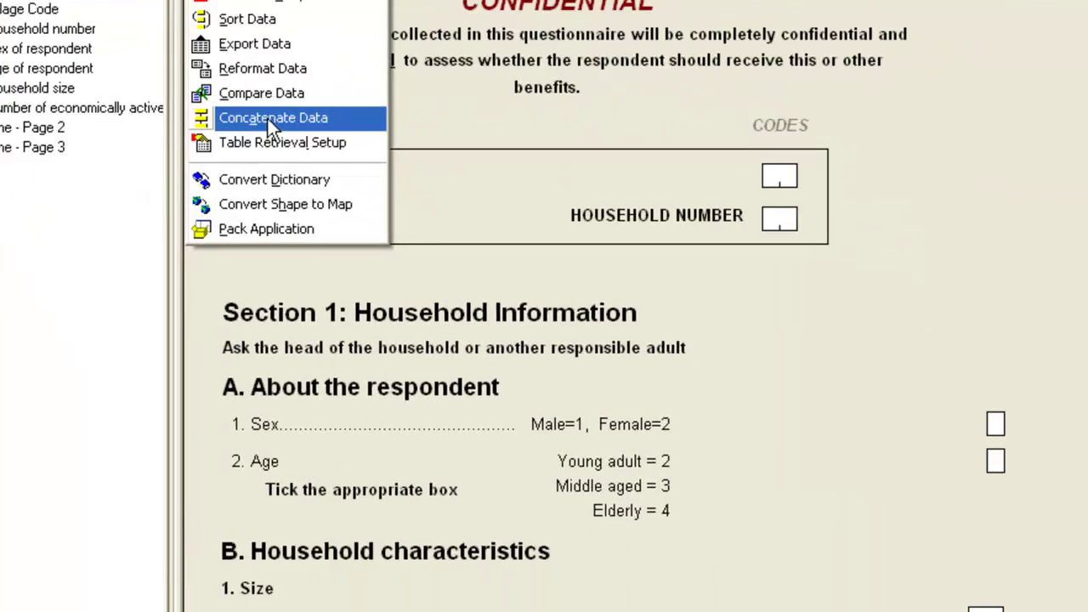
left_click(440, 337)
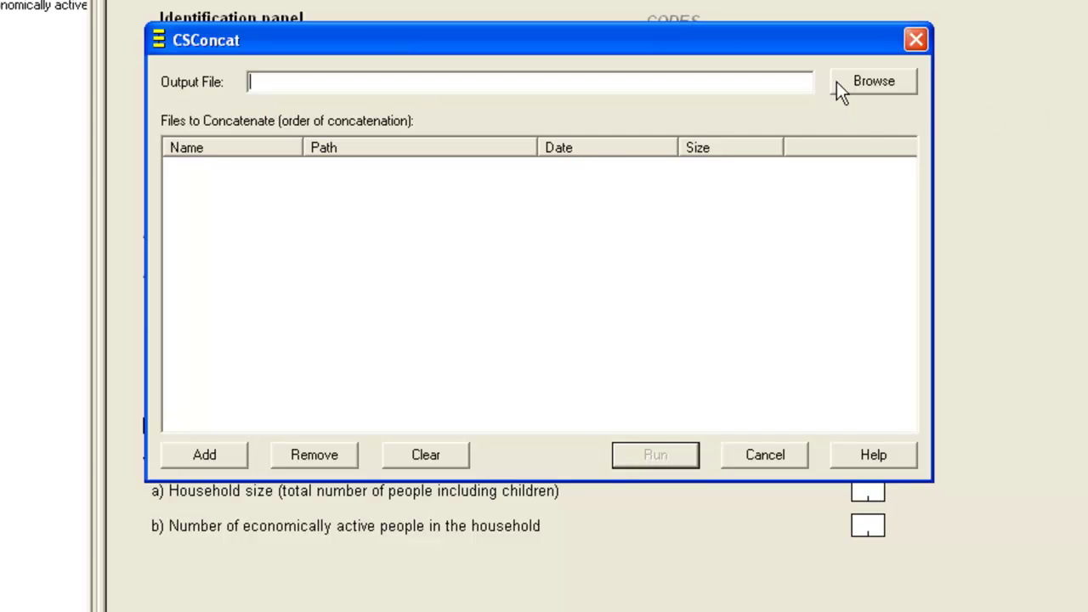
left_click(872, 85)
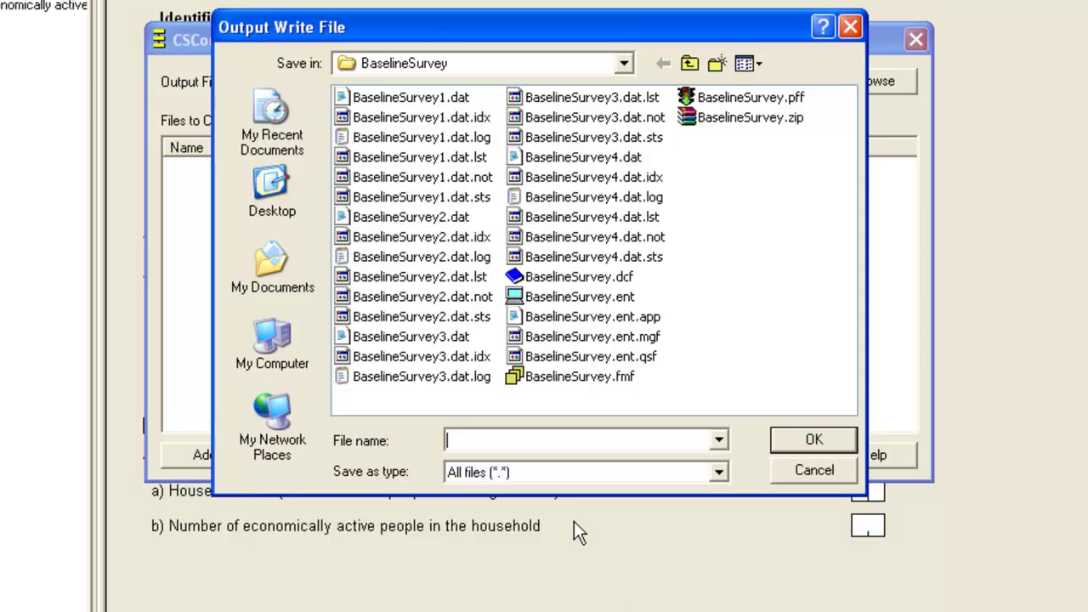
type("BaselineSurveyMerged.dat")
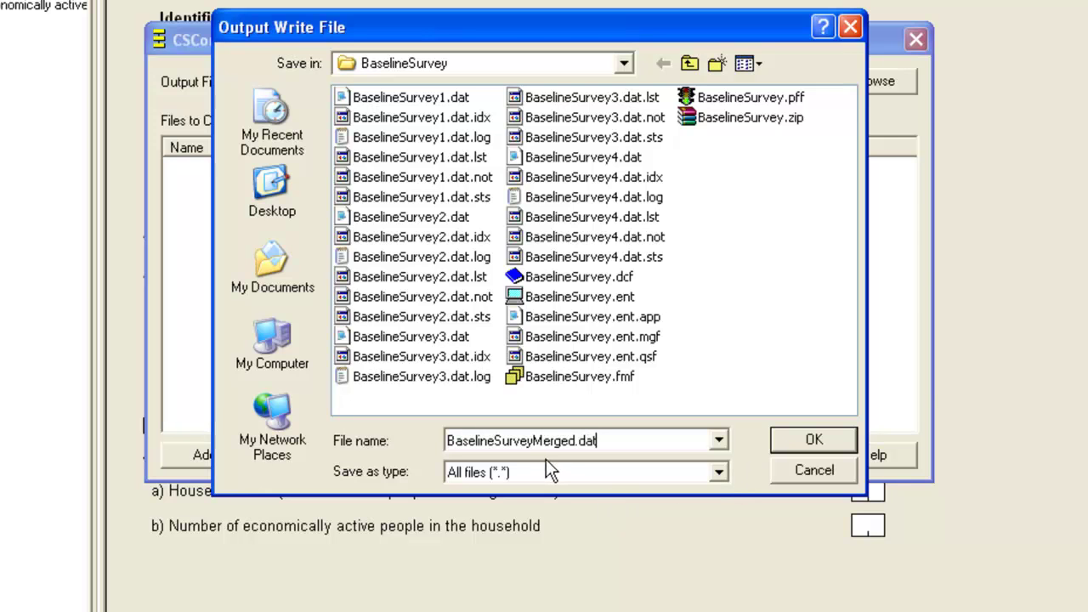
left_click(793, 440)
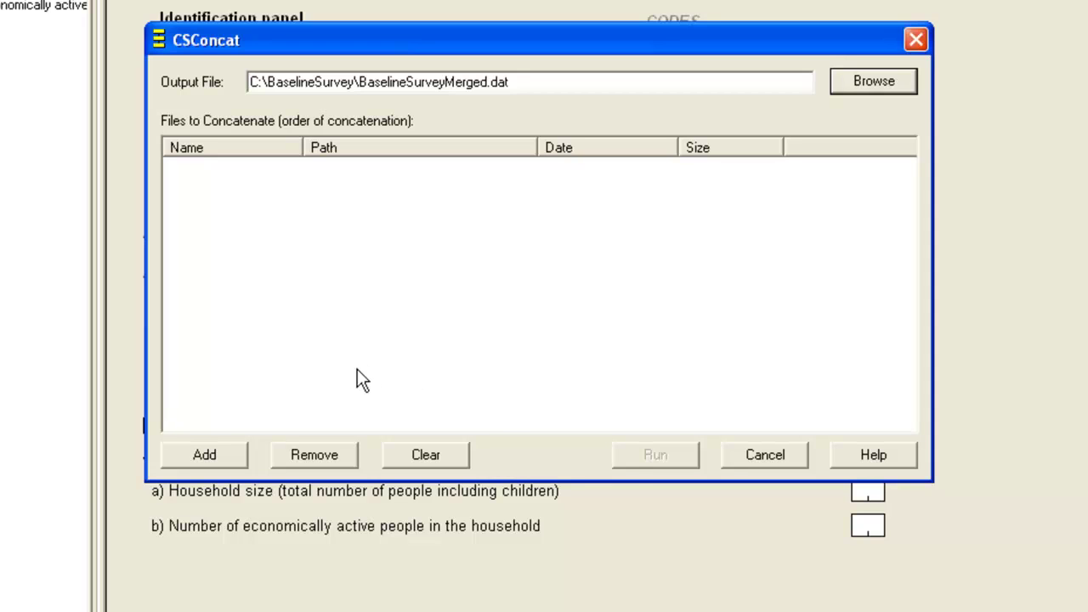
Add BaselineSurvey1.dat, BaselineSurvey2.dat and BaselineSurvey3.dat, in that order, to the files to concatenate
left_click(211, 457)
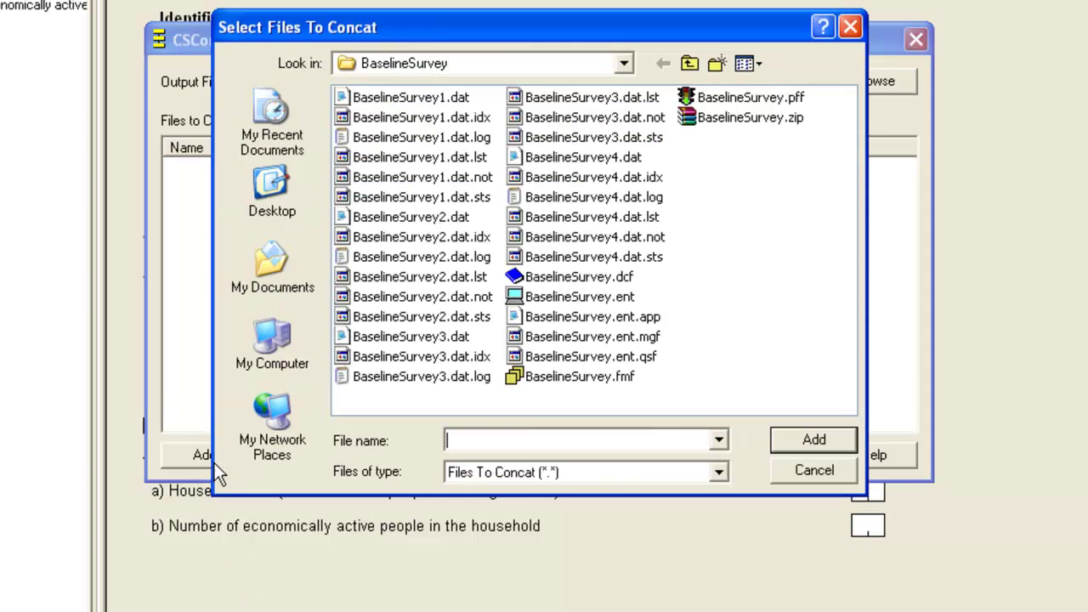
left_click(399, 100)
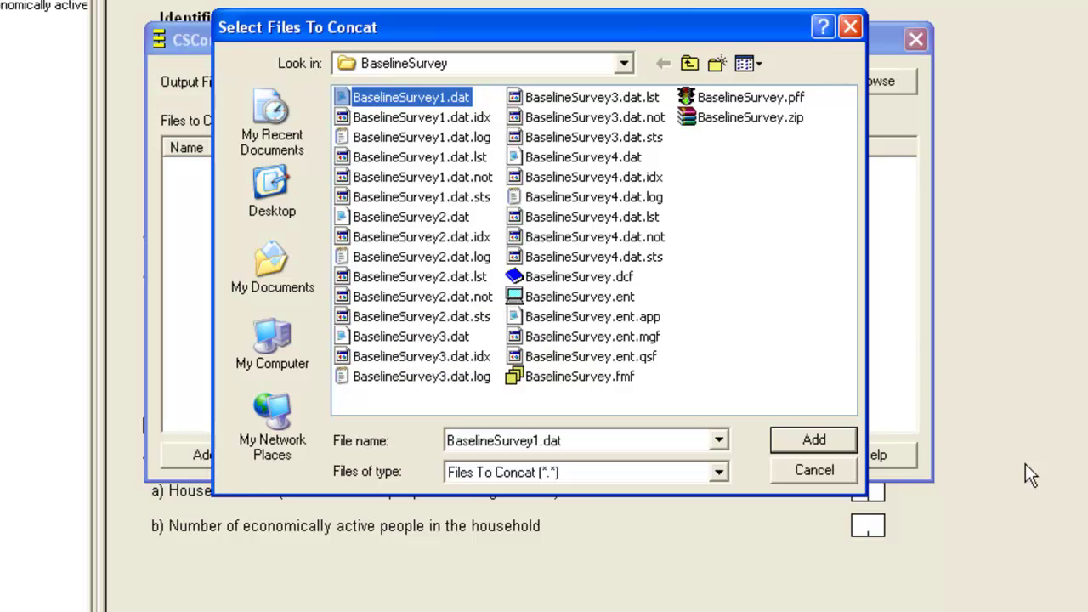
left_click(842, 433)
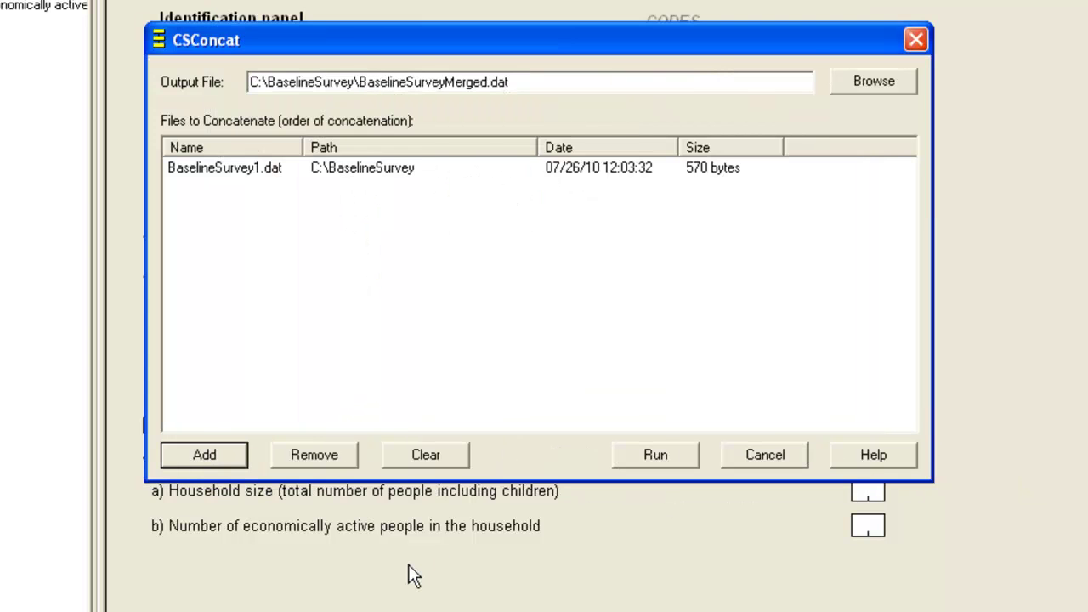
left_click(195, 459)
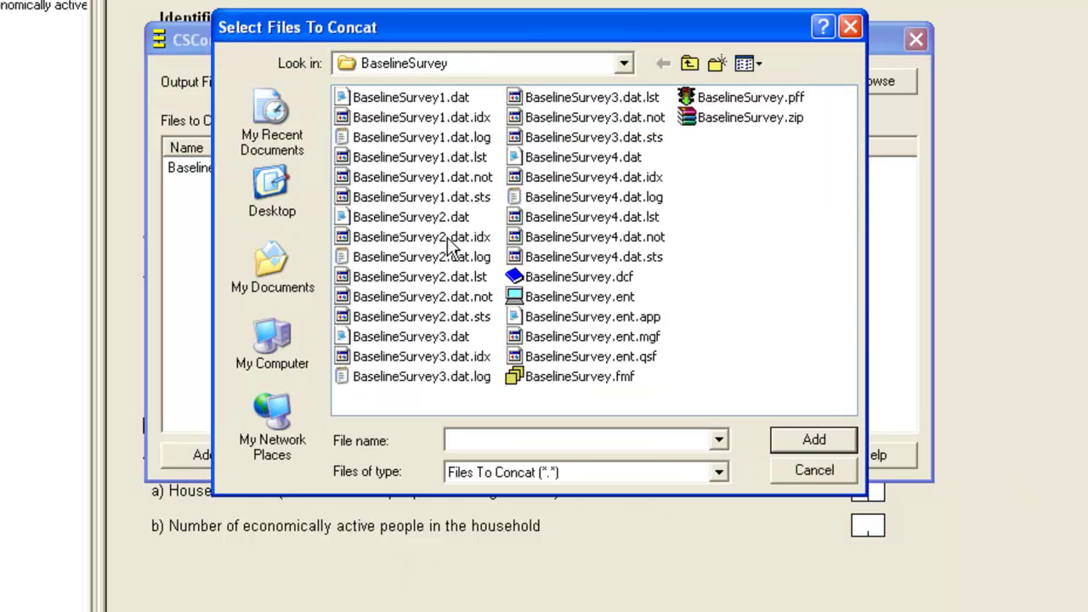
left_click(429, 220)
left_click(840, 441)
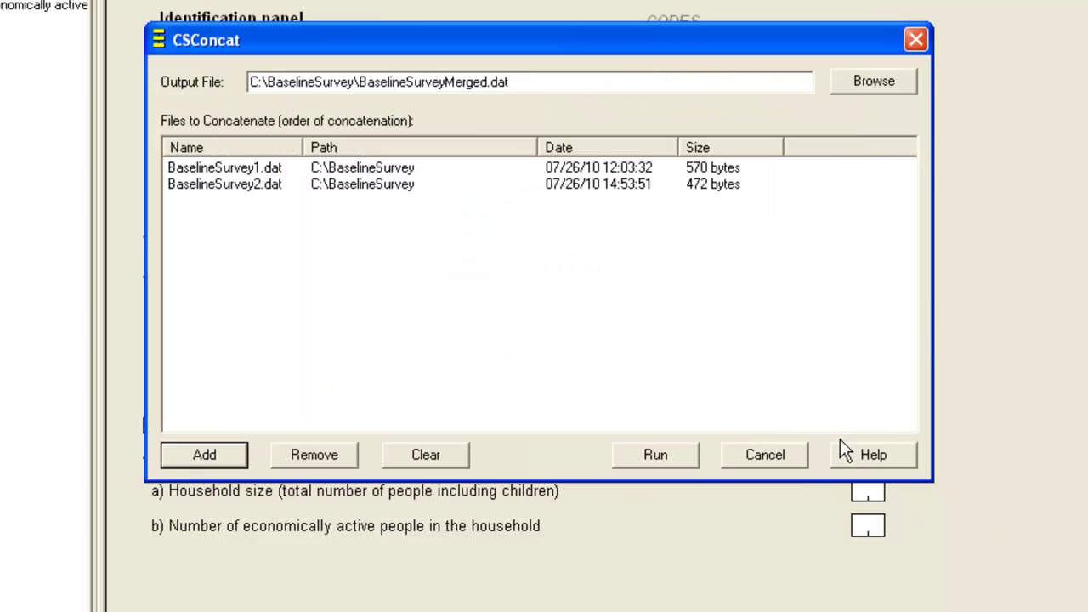
left_click(212, 453)
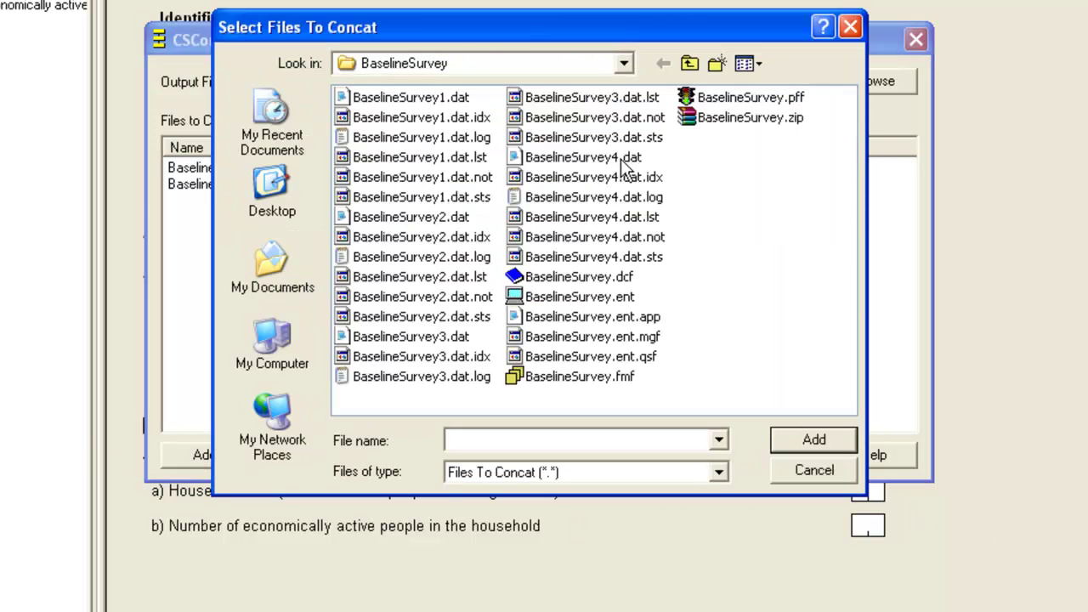
left_click(399, 336)
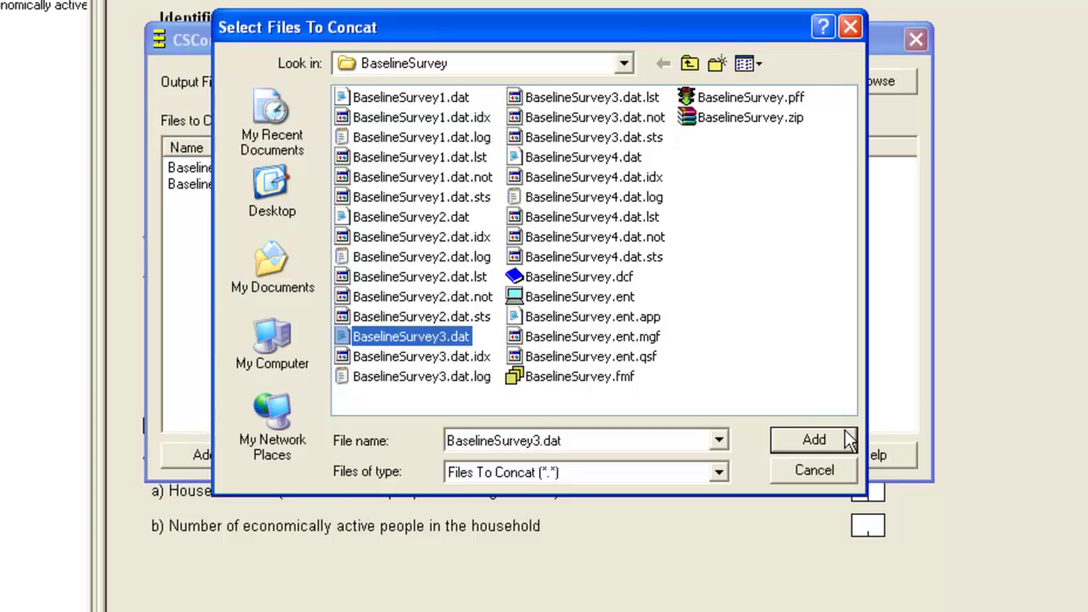
left_click(816, 439)
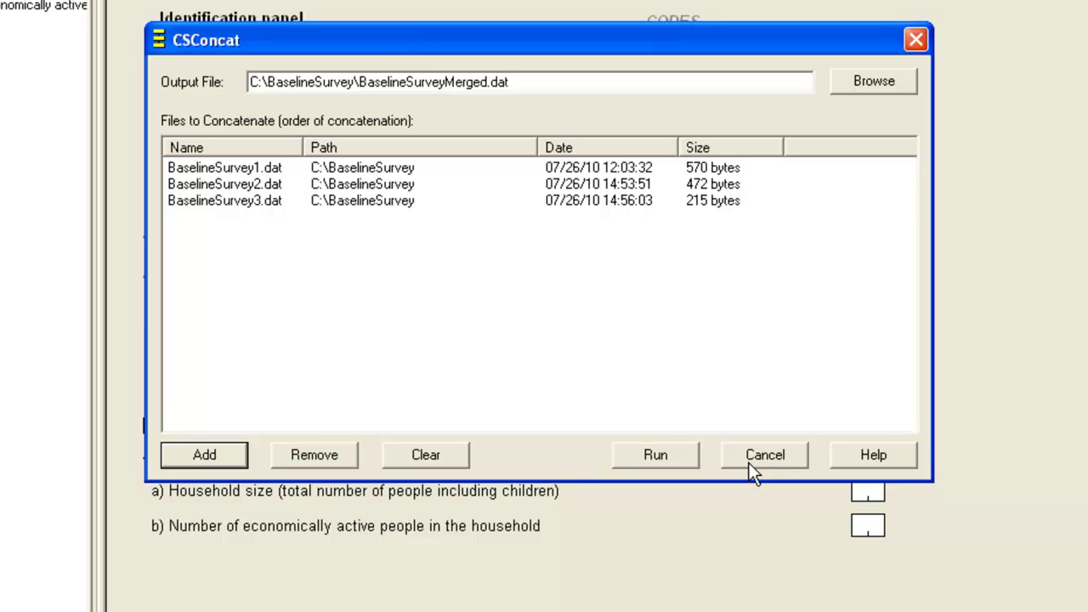
Run the concatenation of the three survey files and close the concatenation tool
left_click(655, 455)
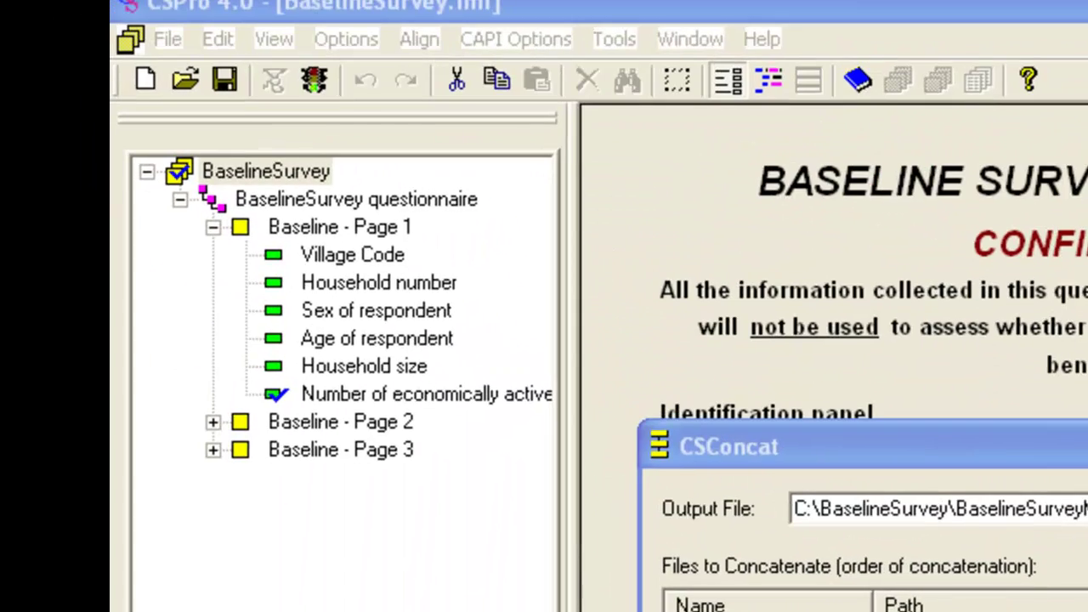
key("Return")
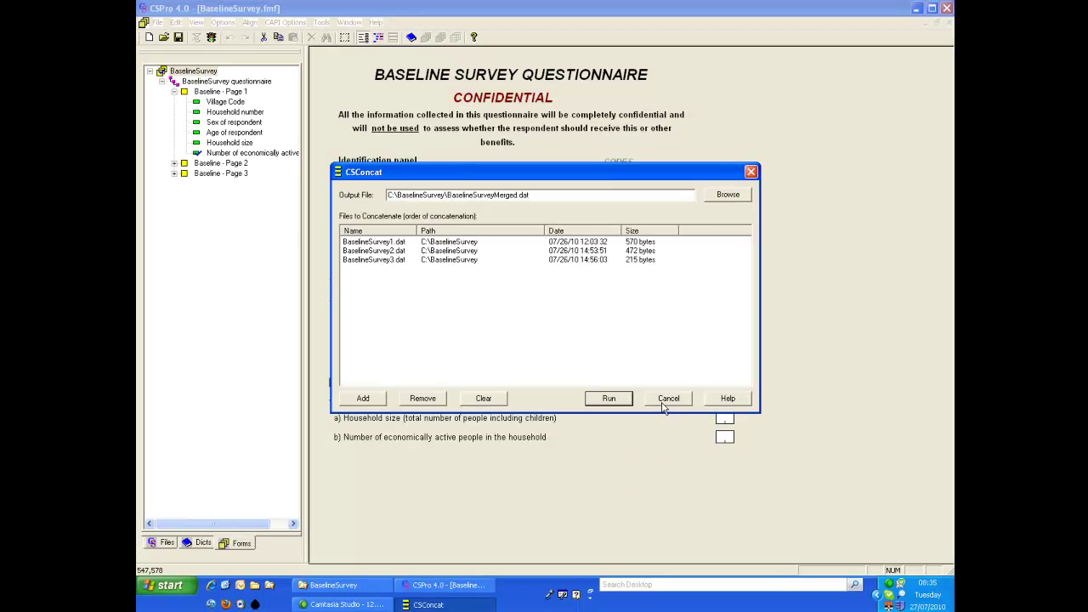
left_click(667, 398)
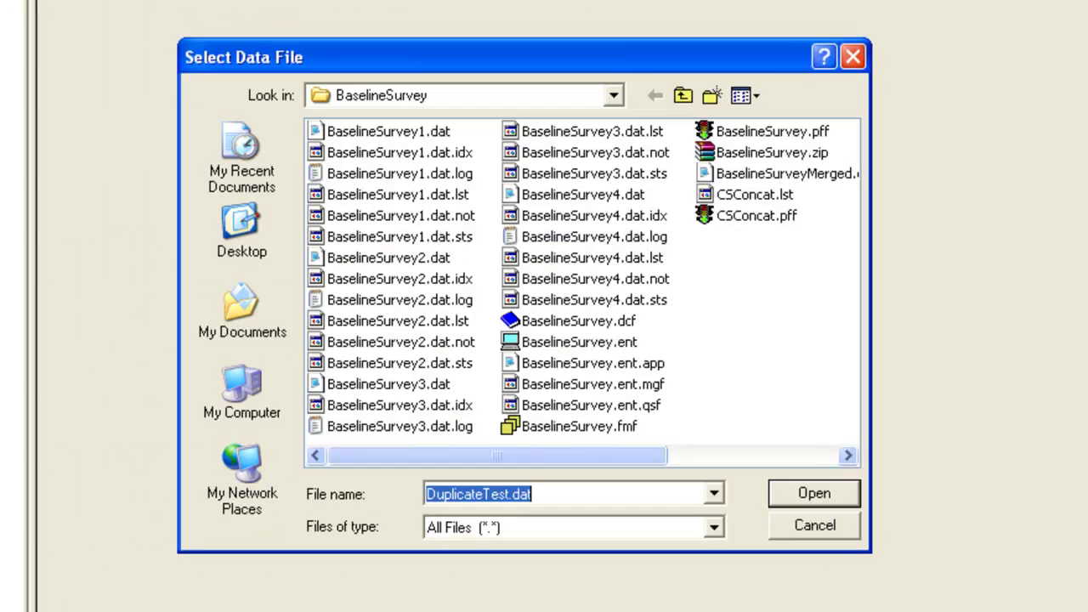
Open BaselineSurveyMerged.dat in the data entry application and open its first case, 1 1
left_click(796, 175)
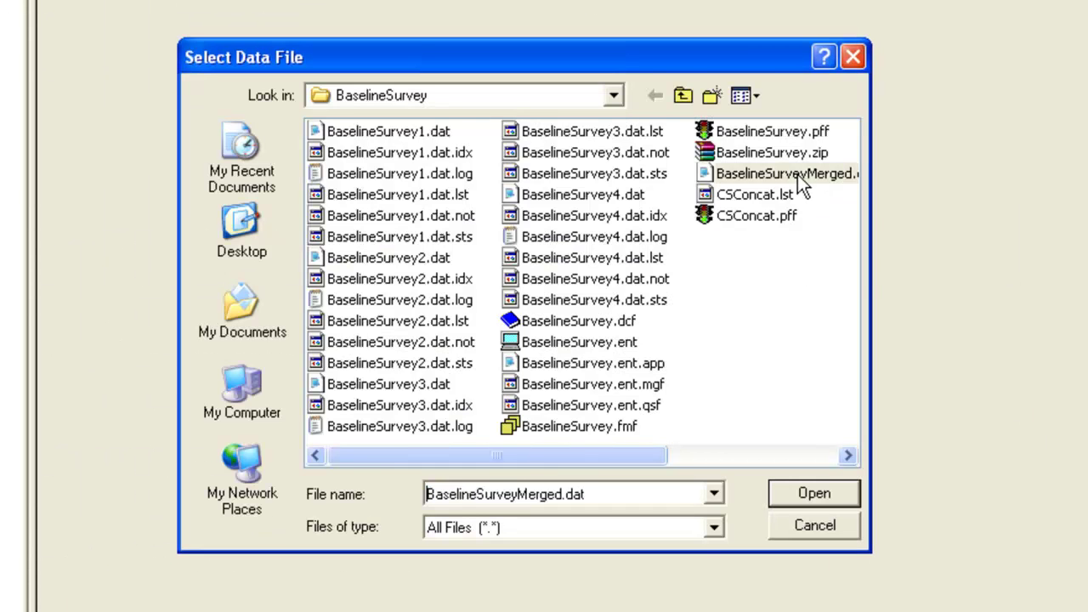
left_click(841, 493)
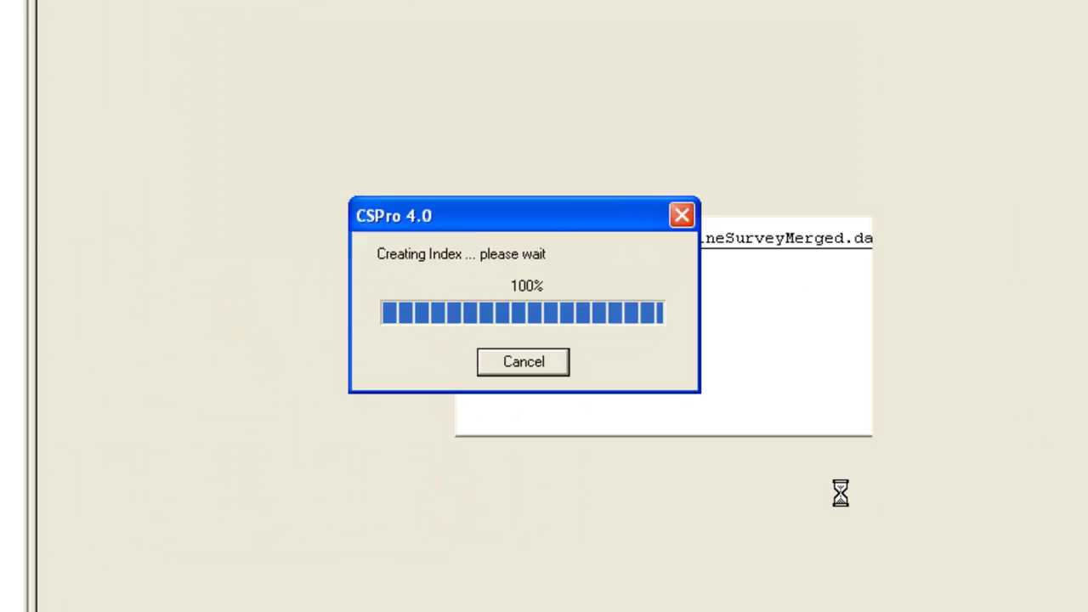
left_click(637, 398)
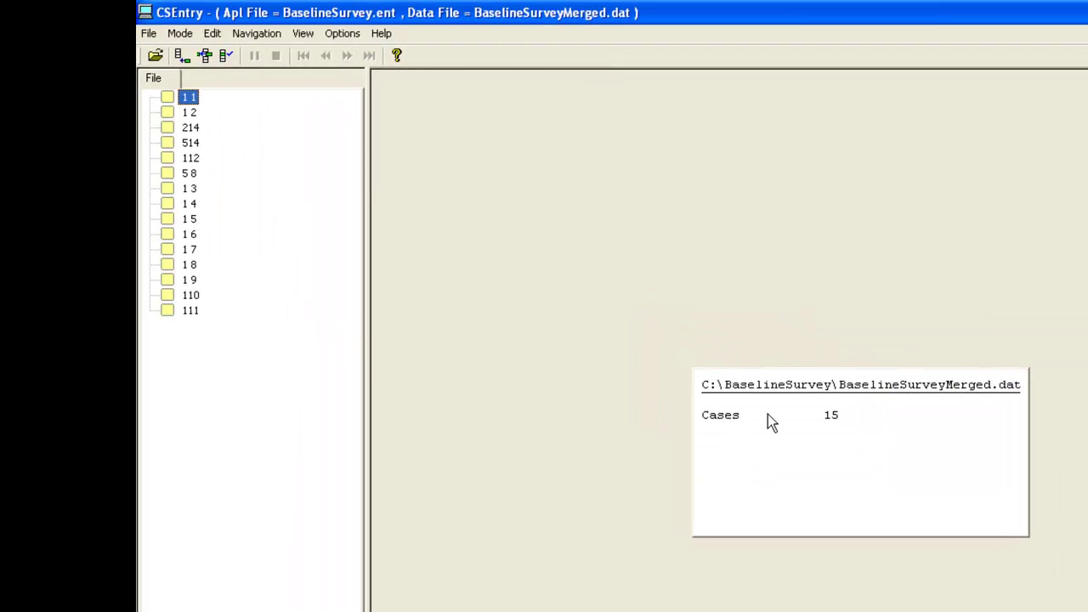
double_click(193, 99)
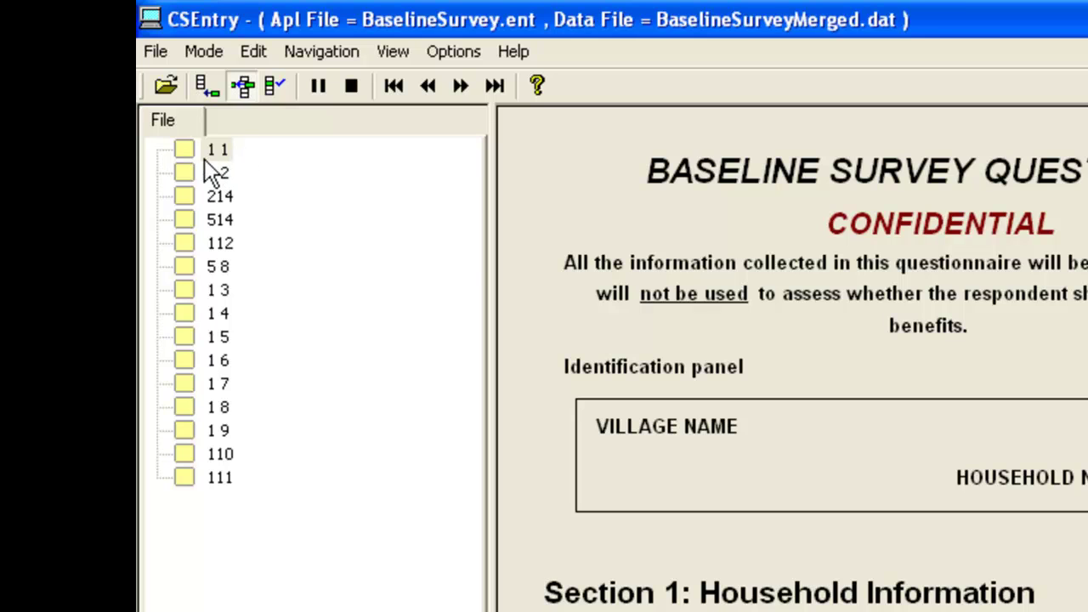
Open the data file BaselineSurvey4.dat in the data entry application to examine its cases
left_click(165, 85)
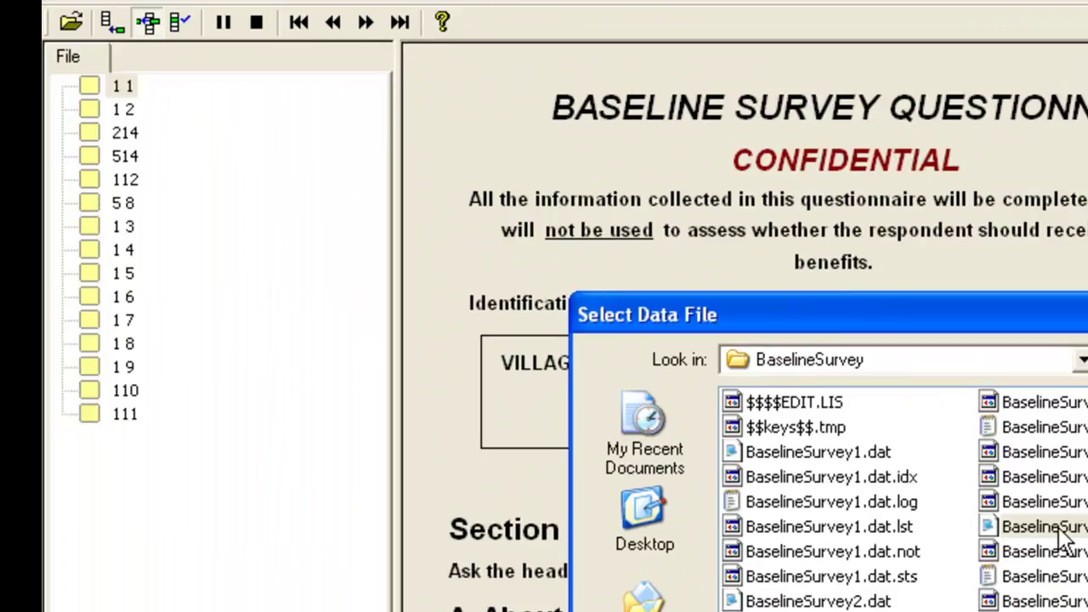
double_click(1045, 526)
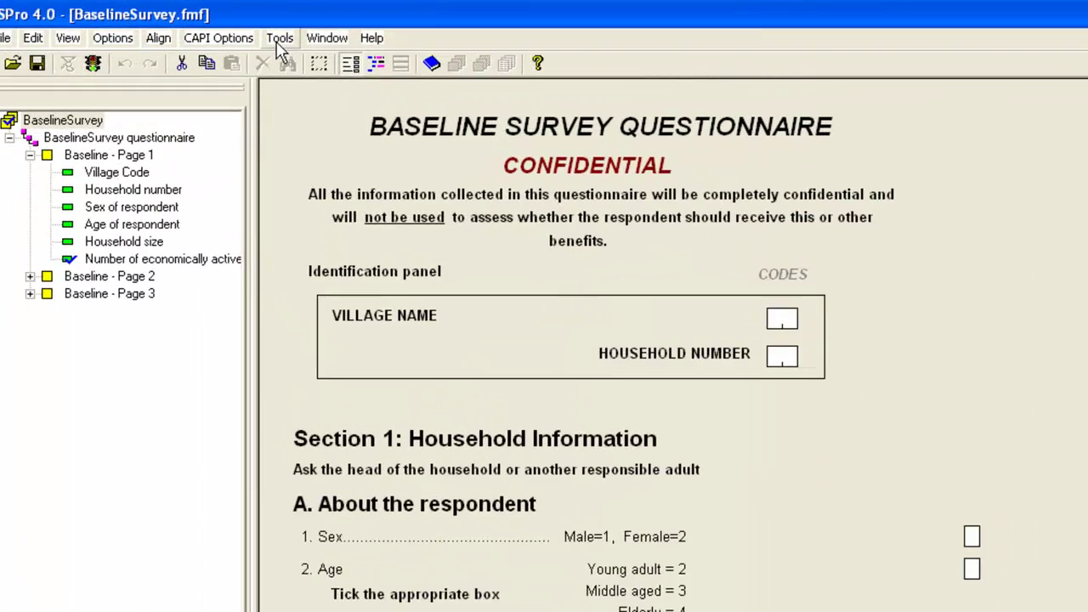
Start another Concatenate Data run in CSPro with DuplicateCases.dat in the BaselineSurvey folder as the output file
left_click(280, 38)
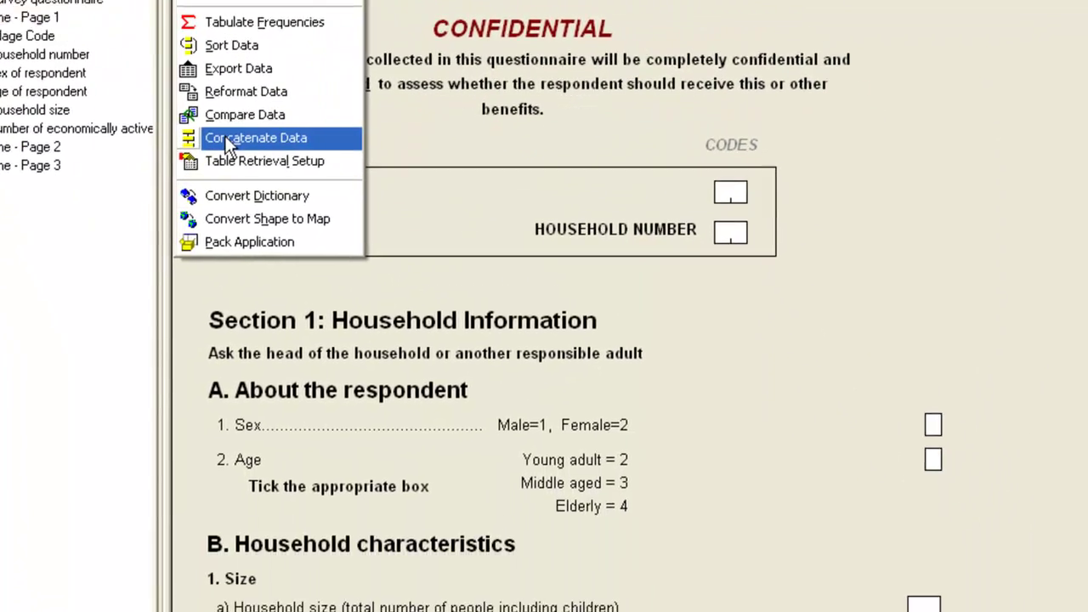
left_click(327, 281)
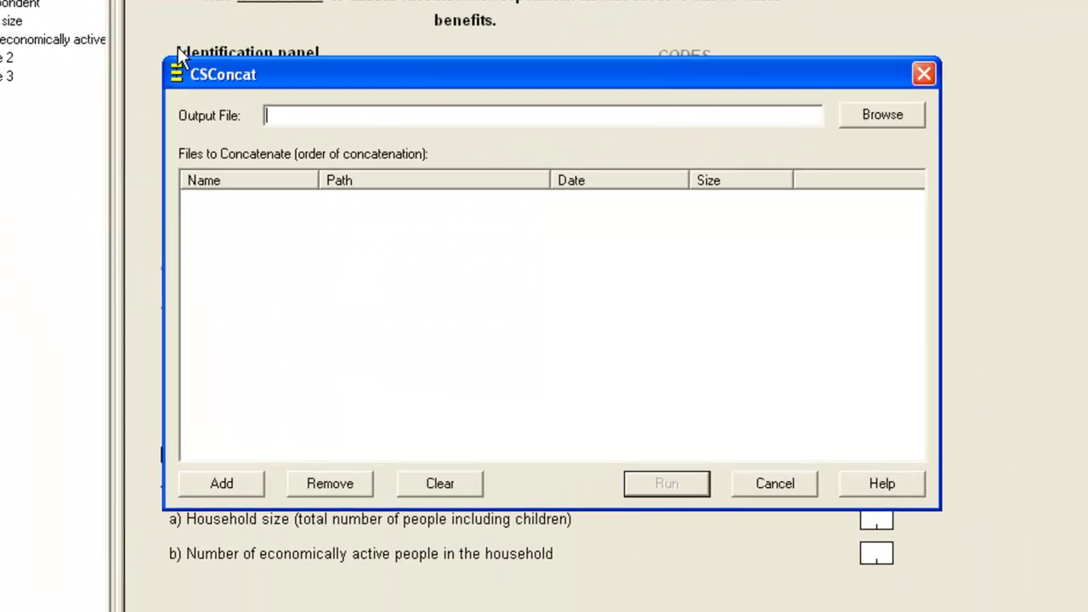
left_click(882, 113)
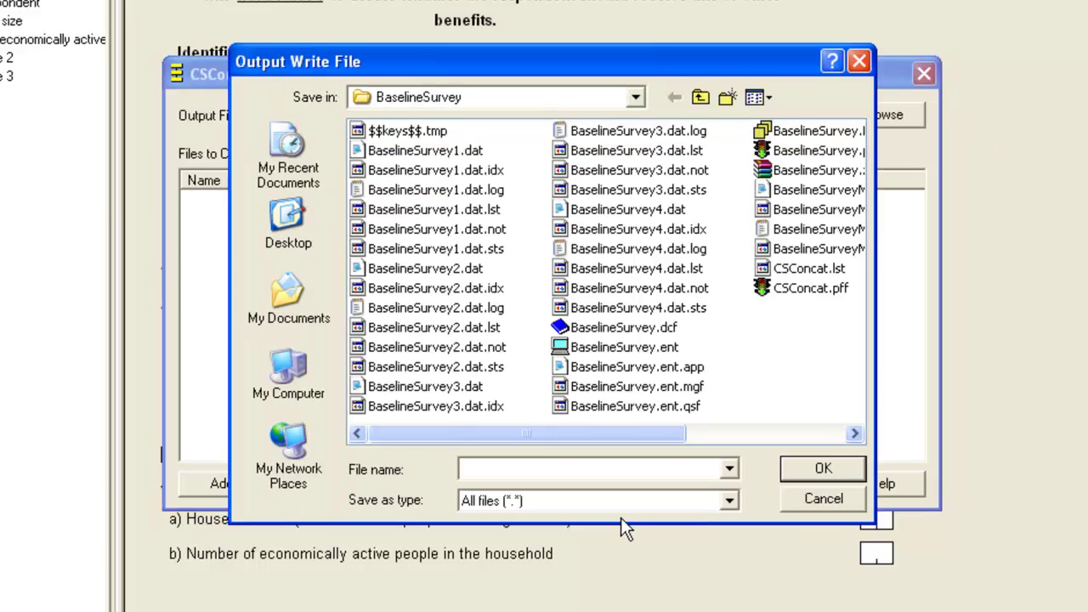
type("DuplicateCases.dat")
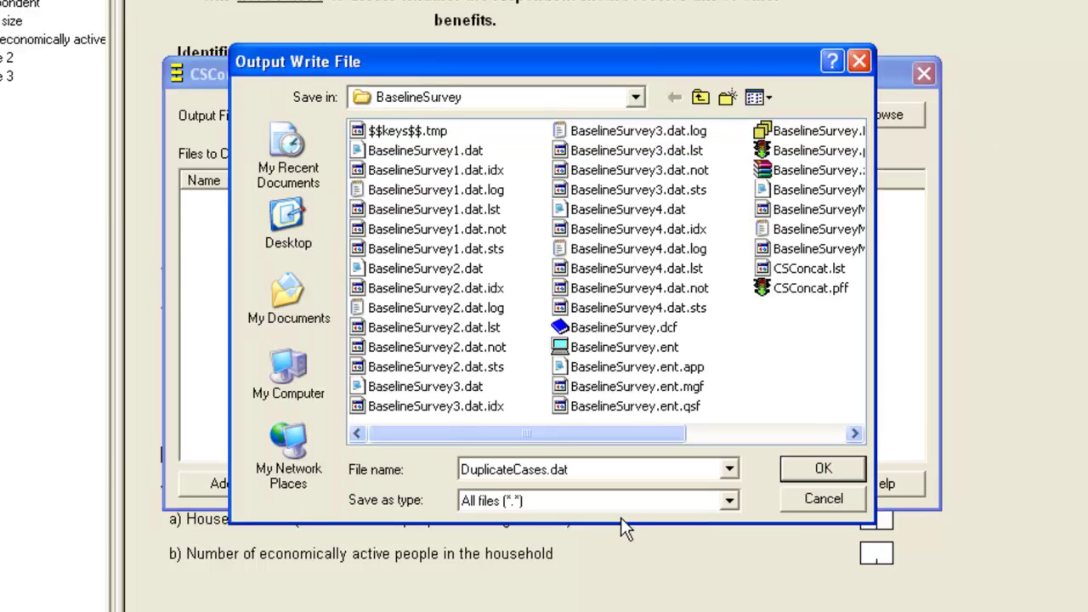
left_click(824, 469)
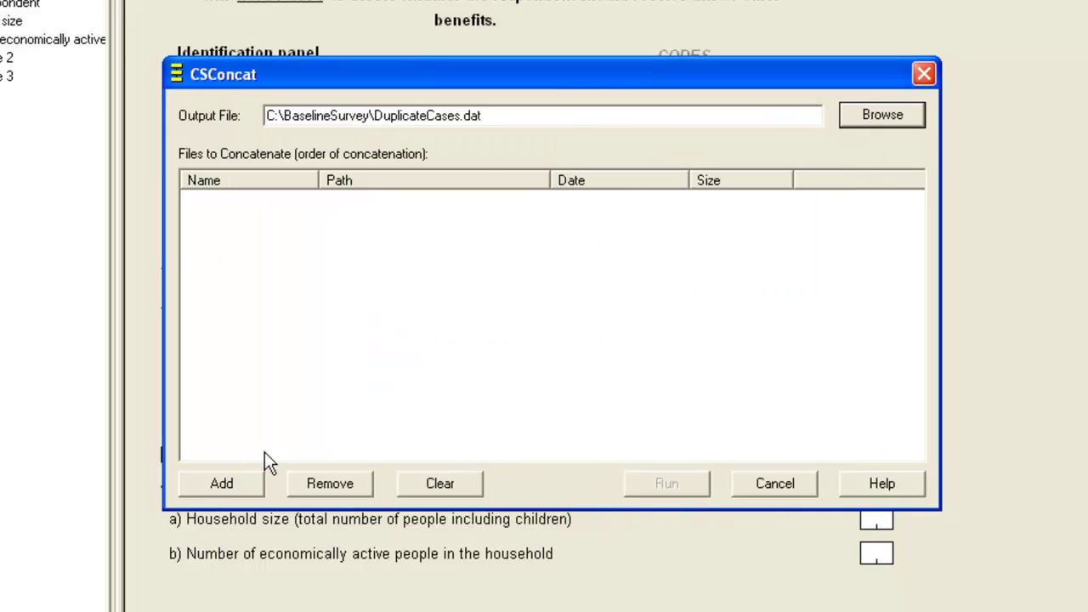
Add BaselineSurveyMerged.dat and BaselineSurvey4.dat to the files to concatenate and run the concatenation
left_click(204, 482)
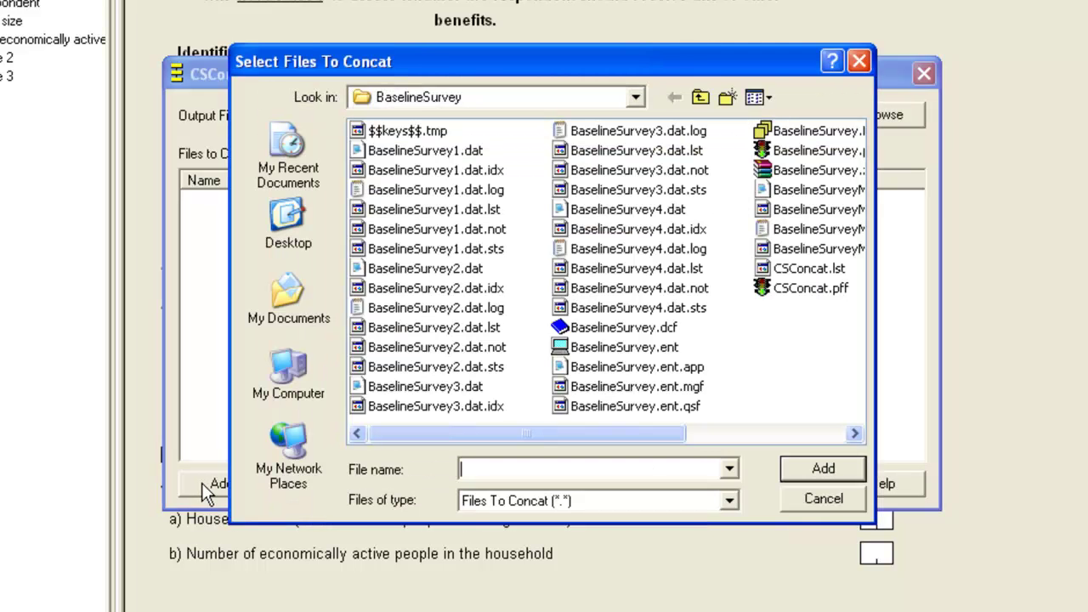
left_click(807, 195)
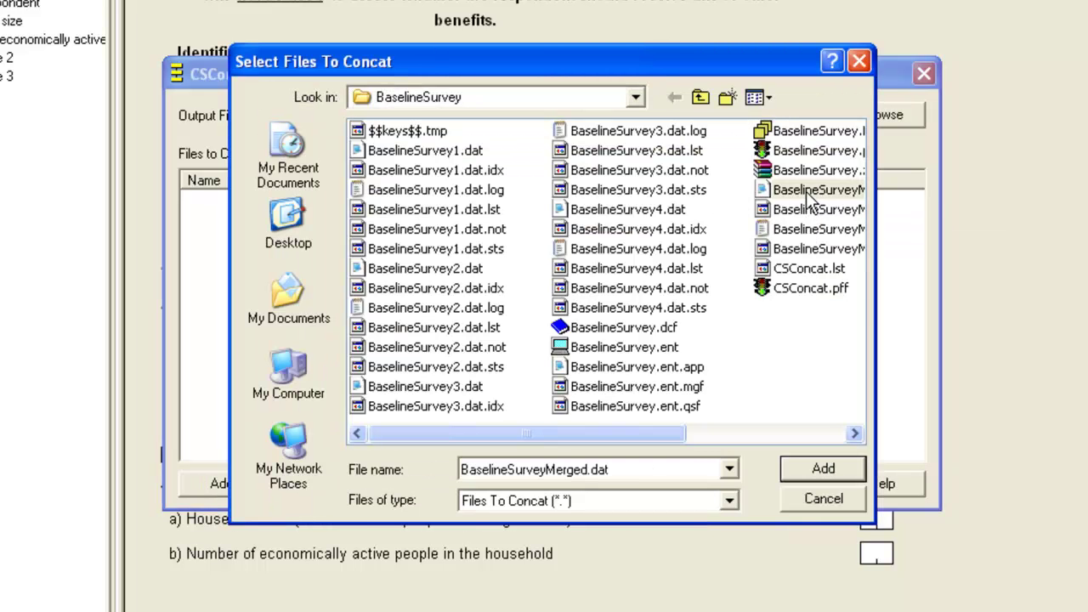
left_click(813, 469)
left_click(186, 488)
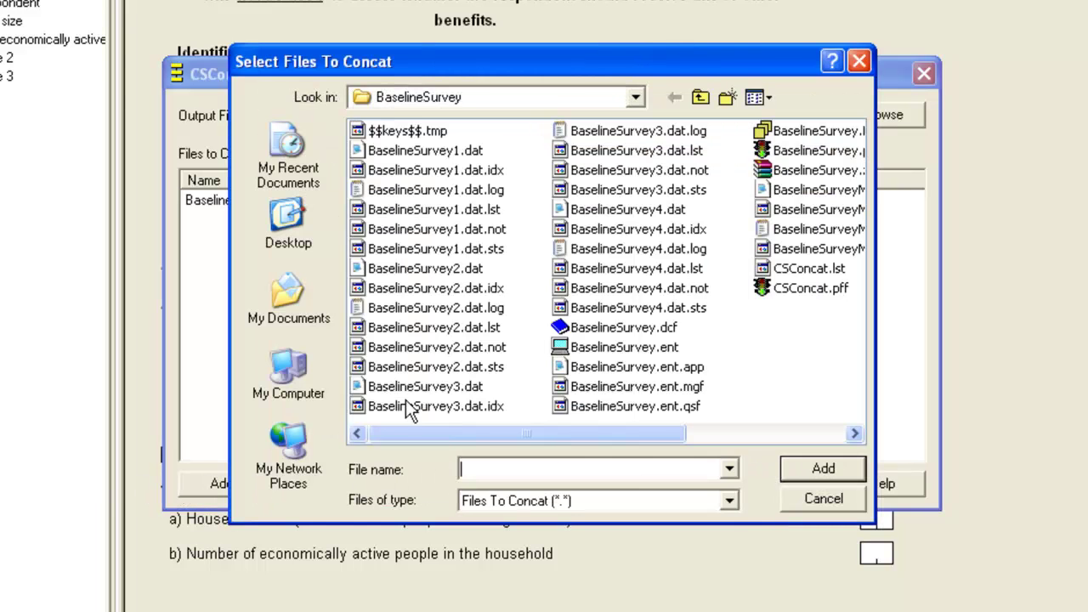
left_click(599, 211)
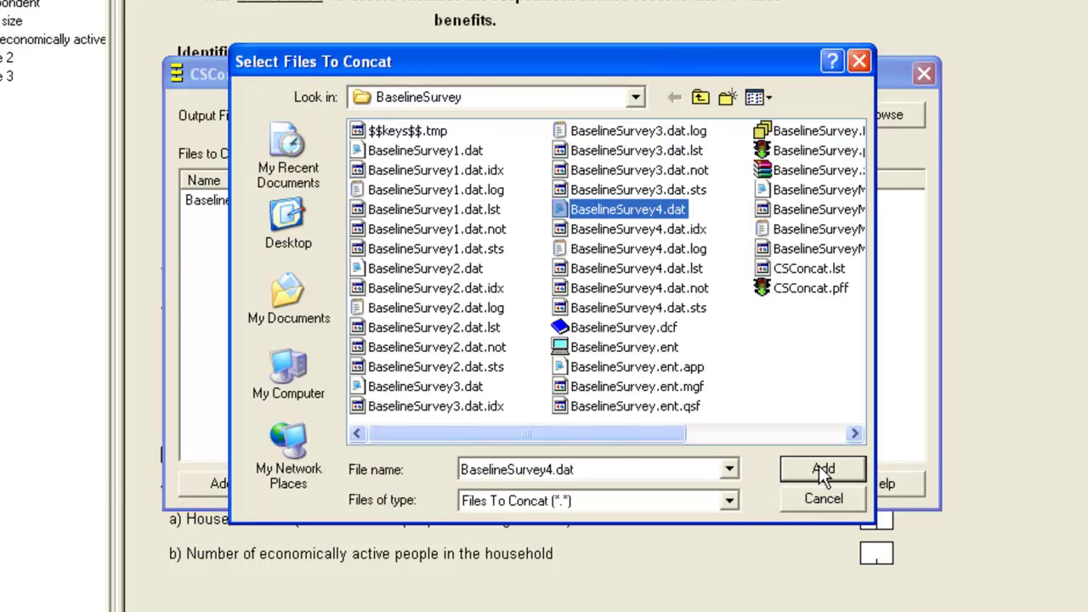
left_click(819, 467)
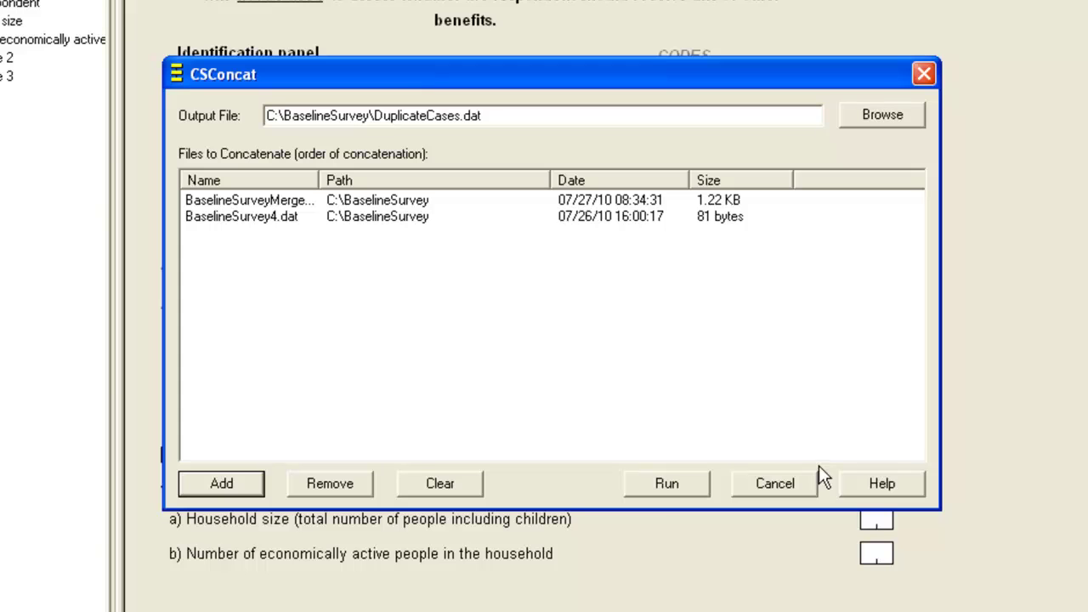
left_click(667, 485)
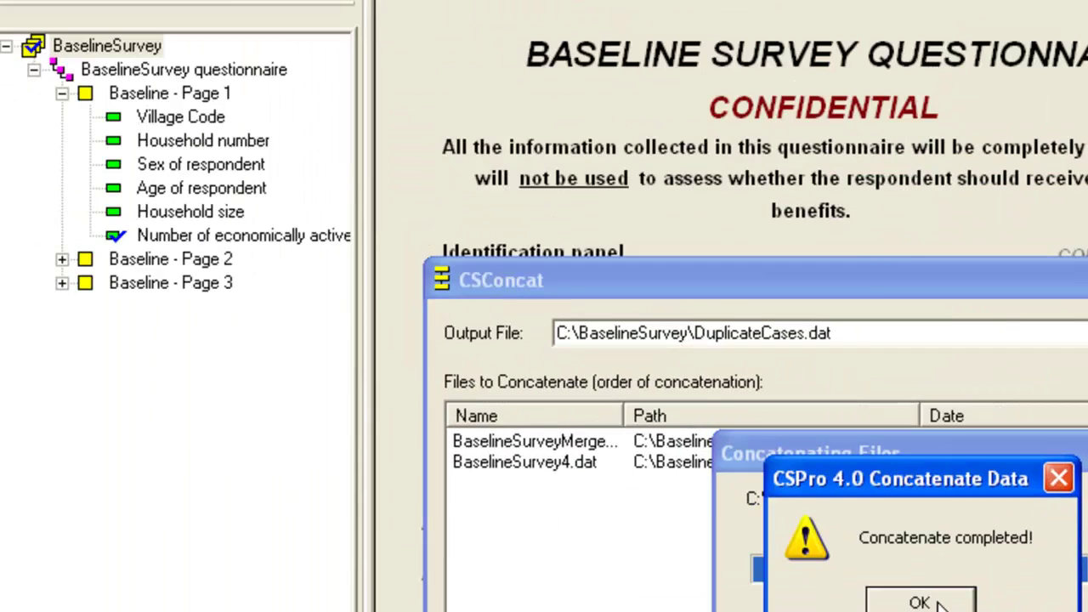
left_click(566, 334)
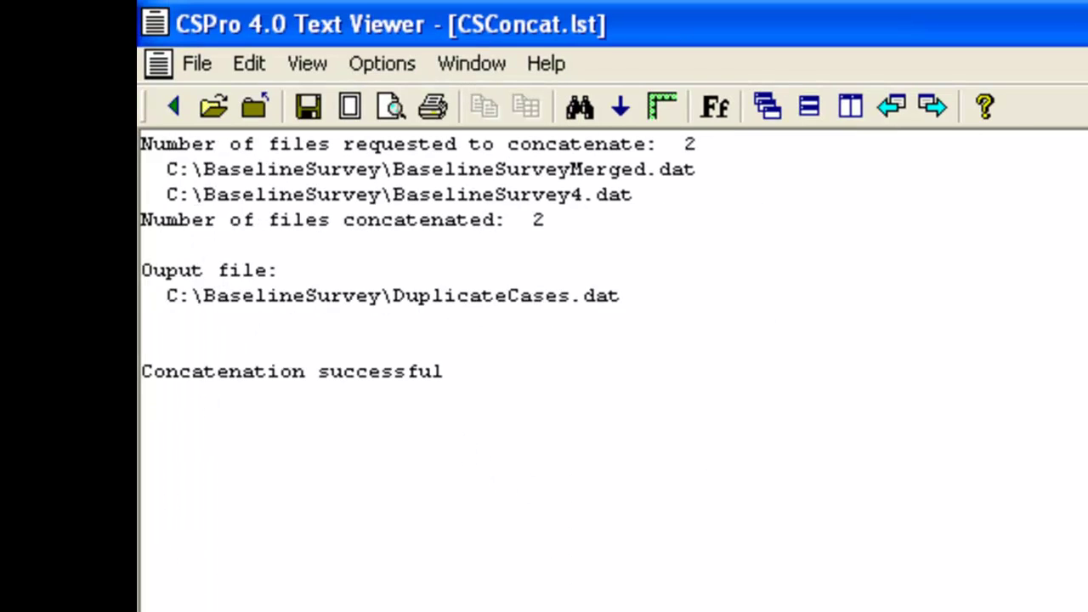
Close the concatenation report and the Concatenate Data tool to return to the BaselineSurvey form
left_click(1076, 9)
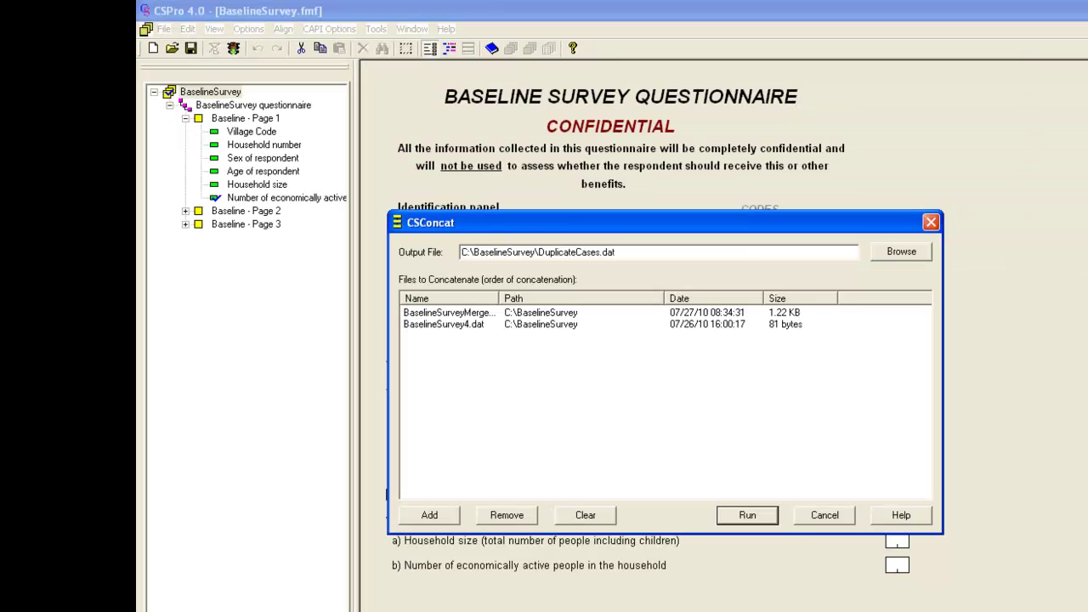
left_click(815, 518)
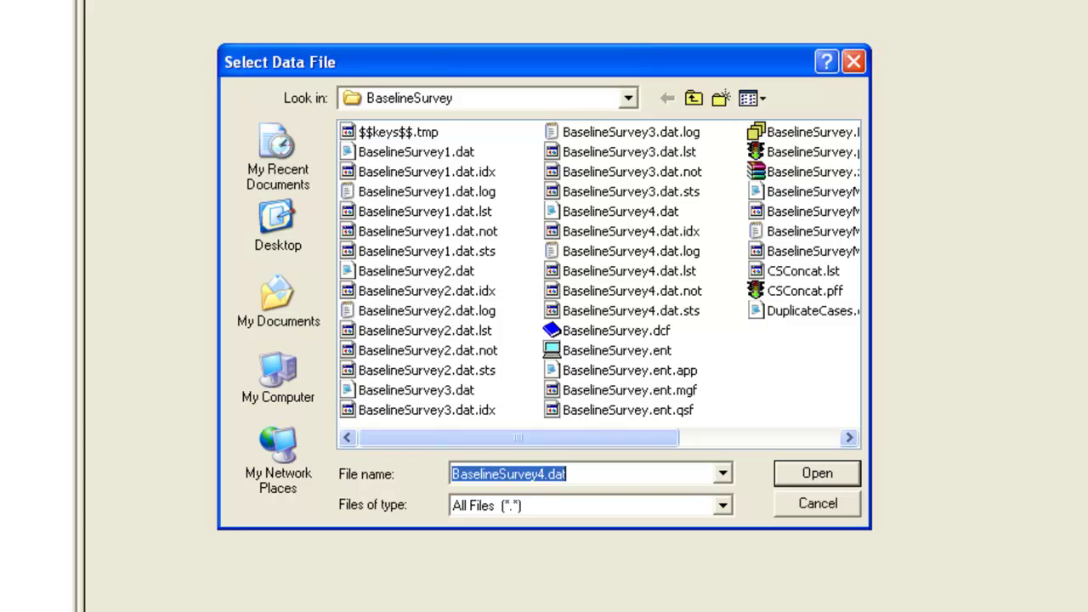
Try to open DuplicateCases.dat from the BaselineSurvey folder in the data entry application to check it for duplicate case IDs
left_click(767, 311)
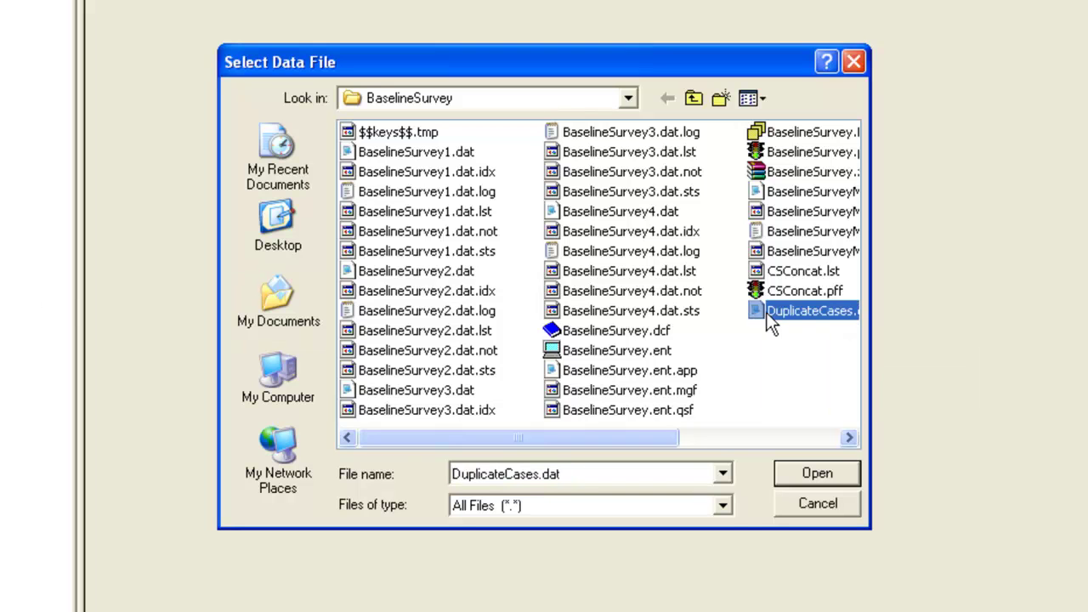
left_click(798, 473)
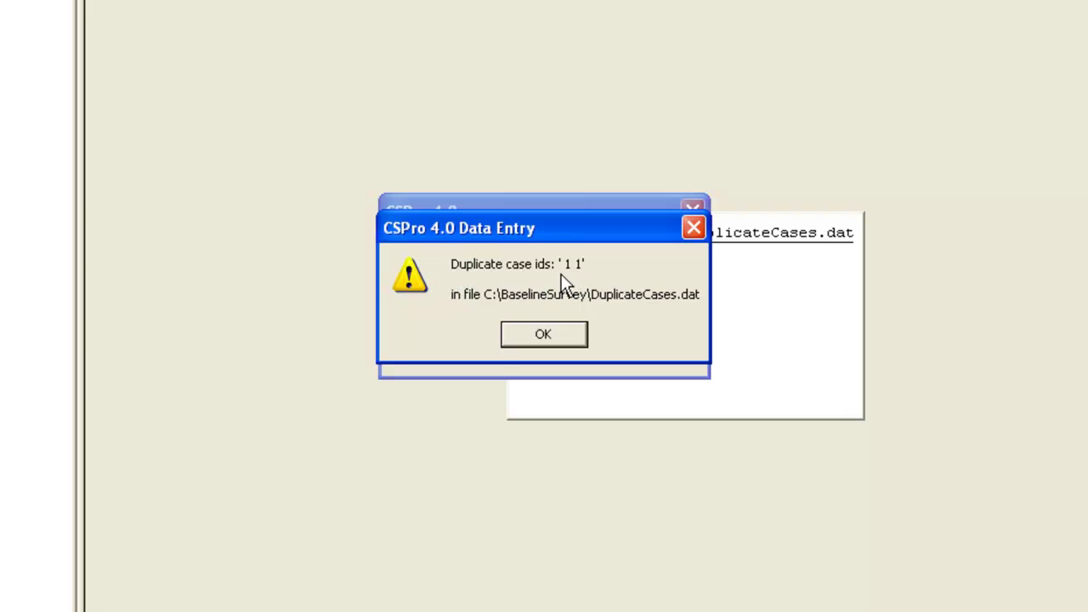
left_click(548, 332)
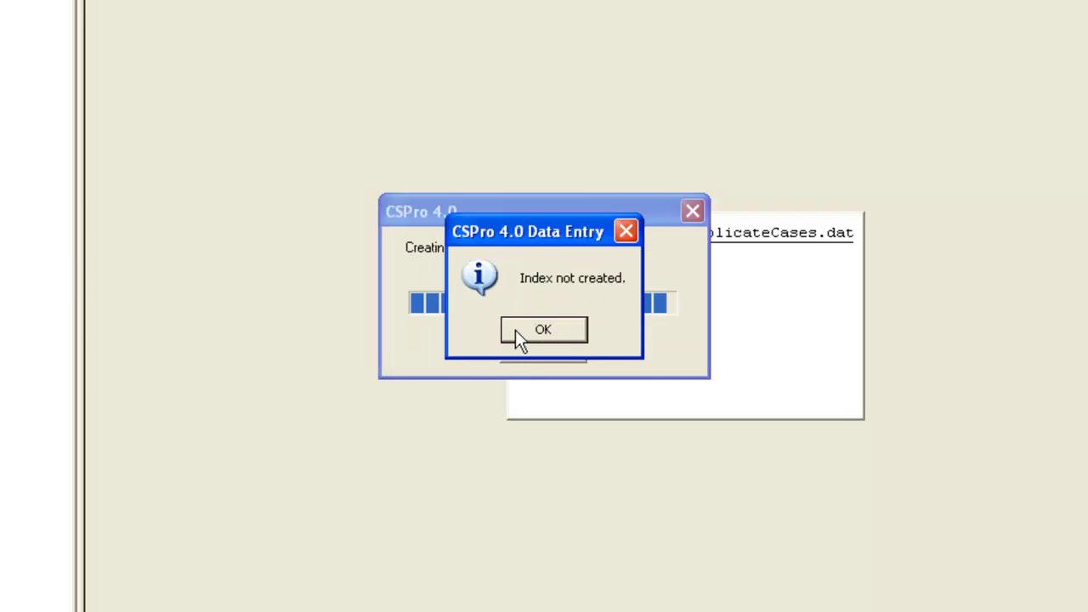
left_click(544, 331)
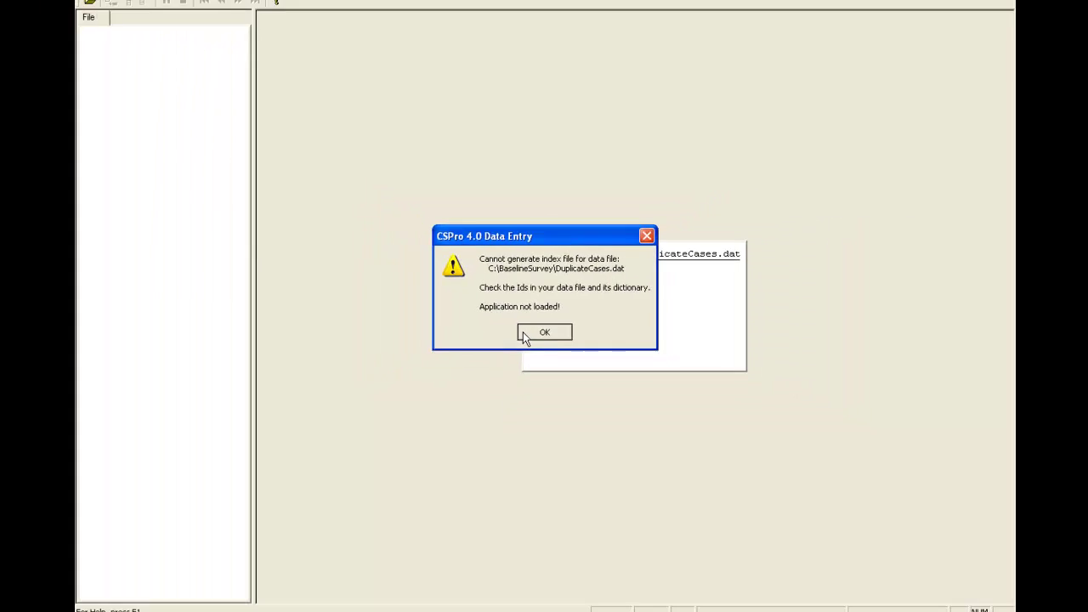
left_click(543, 356)
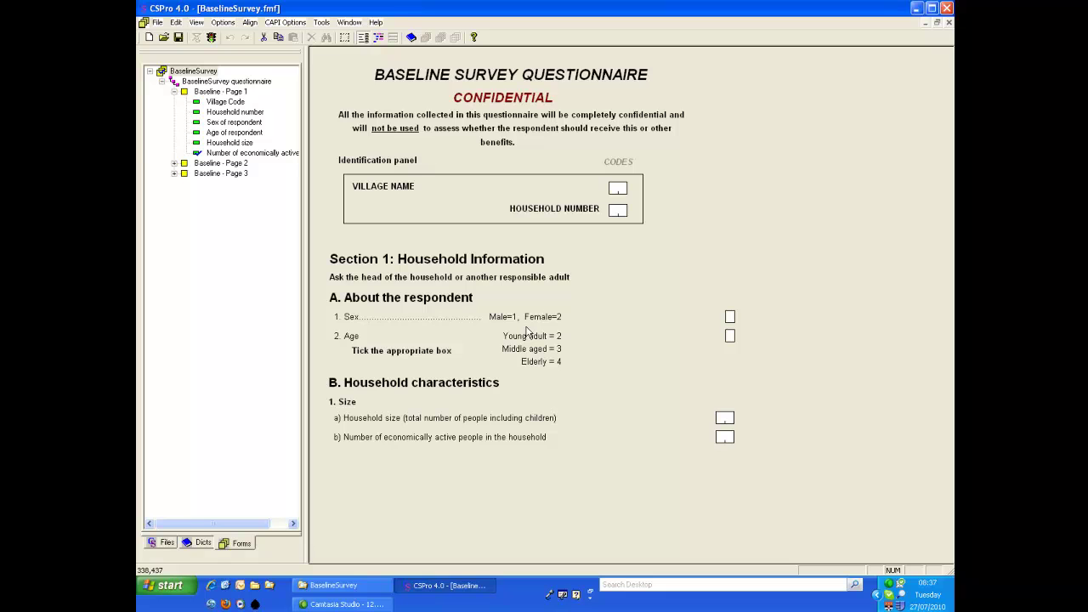